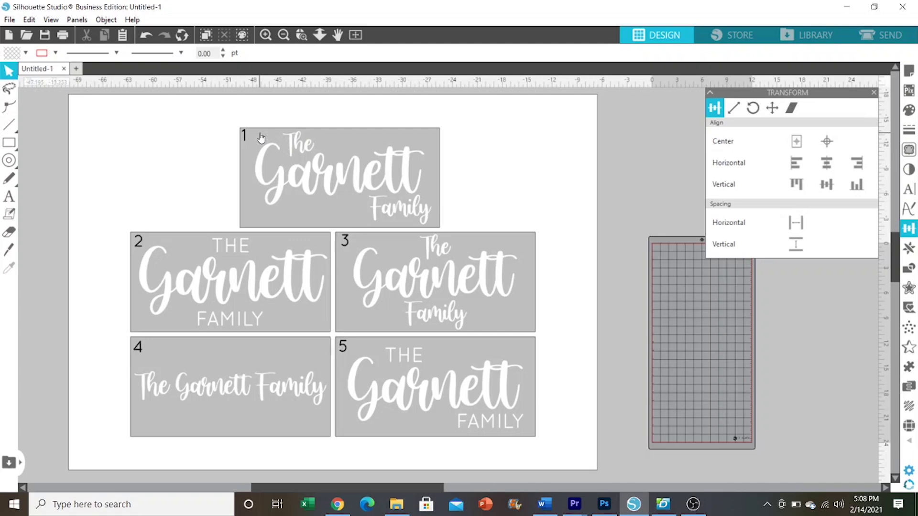
Draw a new rectangle on the canvas and select it.
{"action": "left_click", "coordinate": [10, 148]}
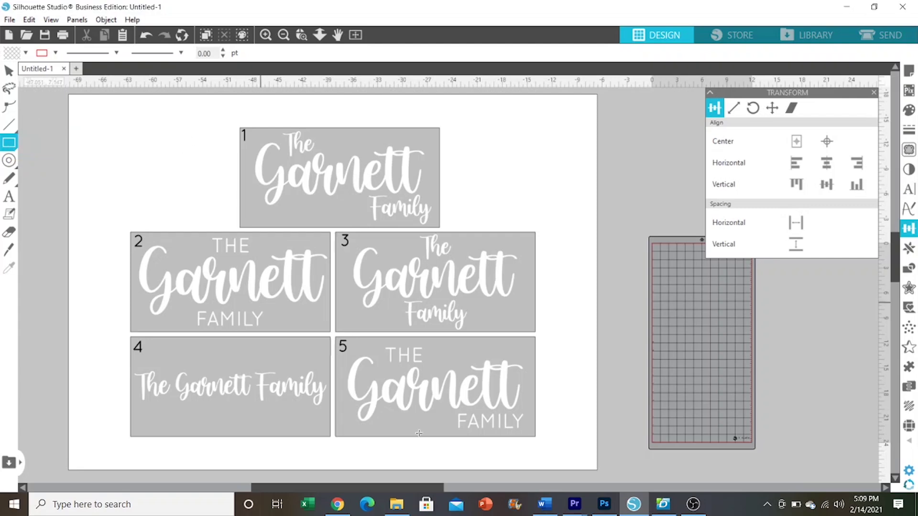
{"action": "left_click_drag", "start_coordinate": [394, 486], "coordinate": [441, 485]}
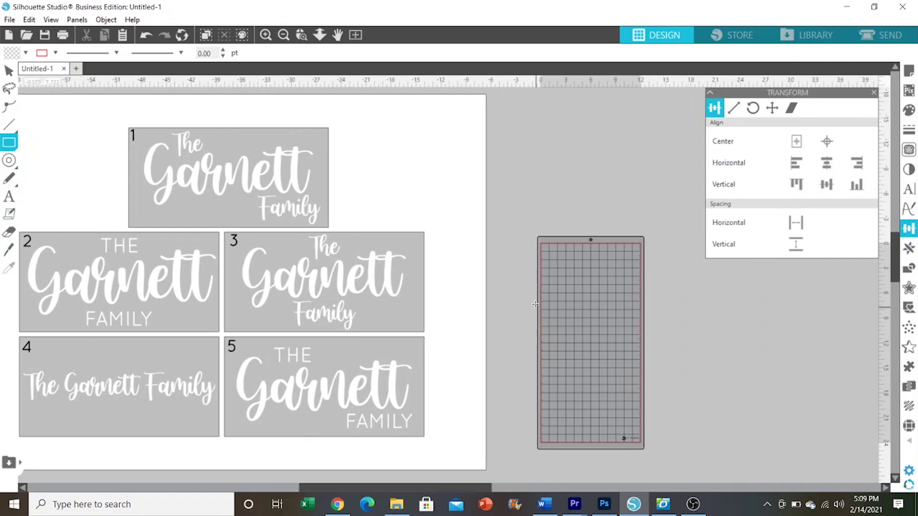
{"action": "mouse_move", "coordinate": [516, 291]}
{"action": "left_mouse_down"}
{"action": "mouse_move", "coordinate": [579, 352]}
{"action": "mouse_move", "coordinate": [705, 372]}
{"action": "left_mouse_up"}
{"action": "left_click", "coordinate": [9, 72]}
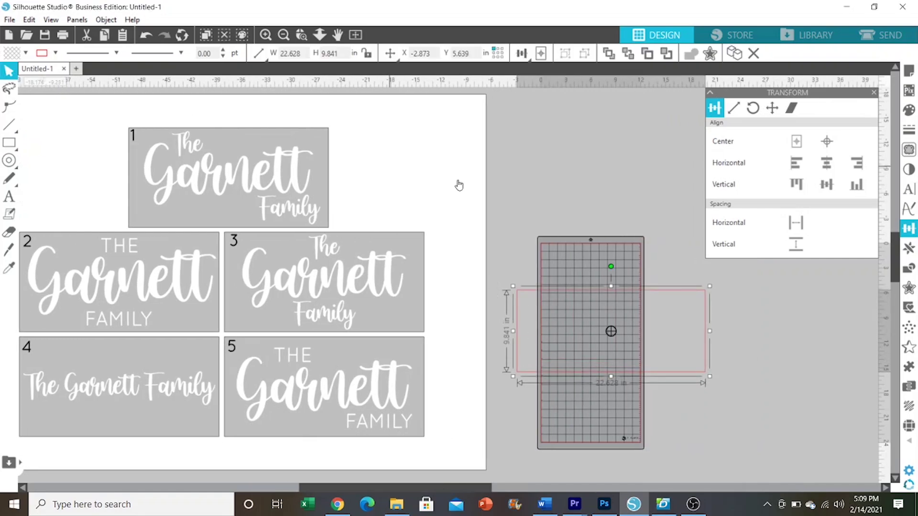
{"action": "left_click_drag", "start_coordinate": [555, 196], "coordinate": [609, 327]}
Resize the rectangle to 24 x 12 in and move it above the cutting mat.
{"action": "left_click", "coordinate": [291, 53]}
{"action": "type", "text": "24"}
{"action": "key", "text": "Tab"}
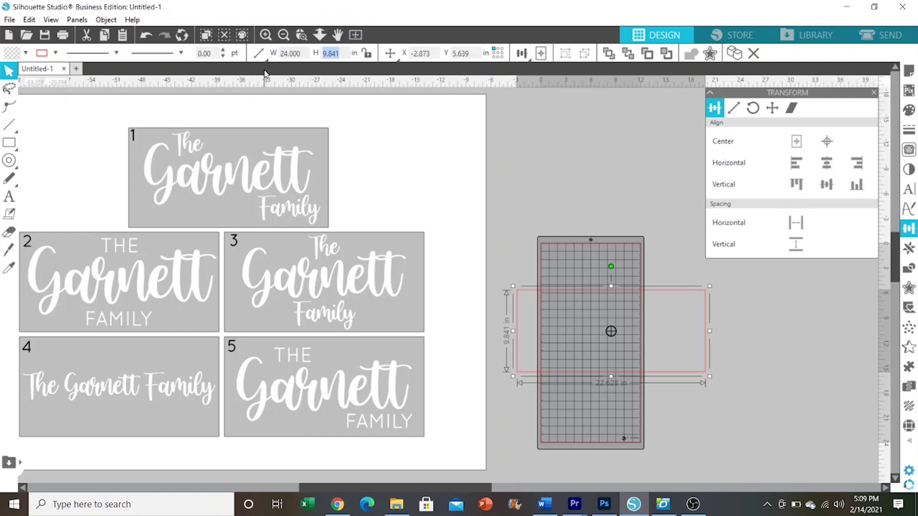
{"action": "type", "text": "12"}
{"action": "key", "text": "Return"}
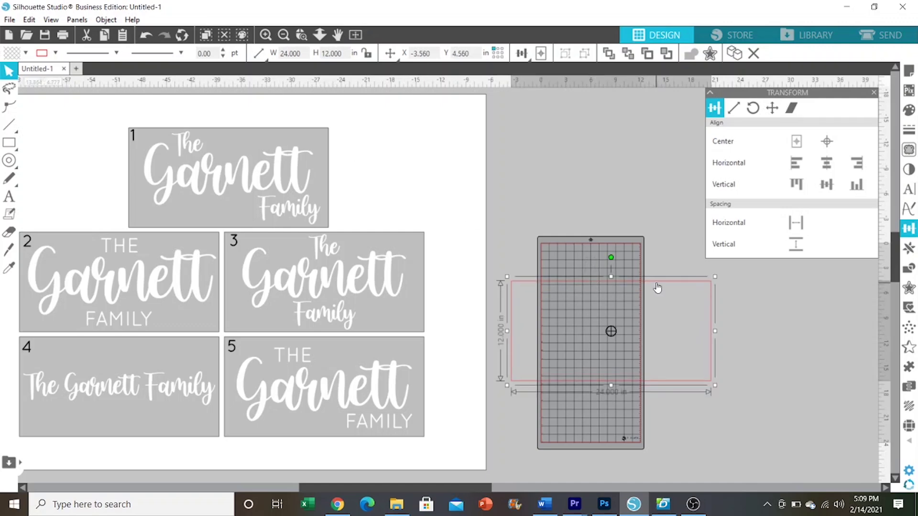
{"action": "left_click_drag", "start_coordinate": [658, 287], "coordinate": [645, 188]}
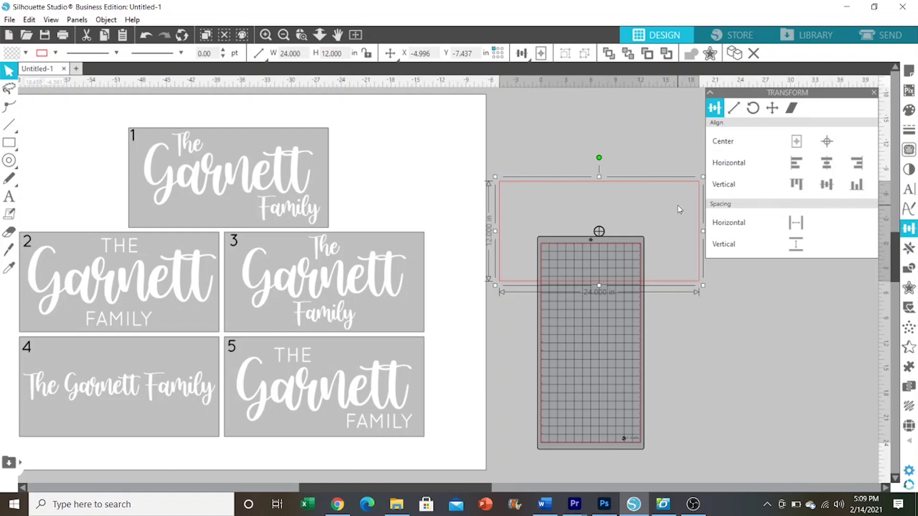
Give the rectangle a light grey fill, then bring up options for the browser's Light Wood Grain image.
{"action": "left_click", "coordinate": [910, 112]}
{"action": "left_click", "coordinate": [753, 108]}
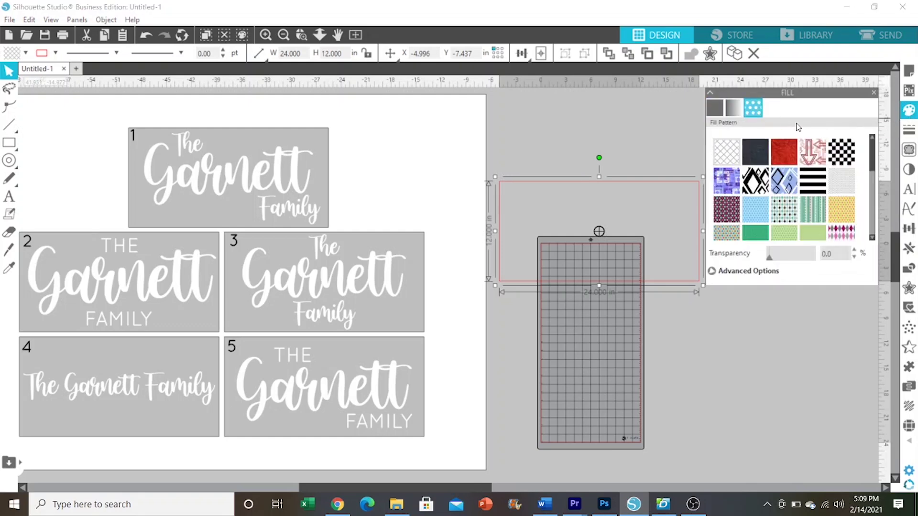
{"action": "scroll", "coordinate": [866, 189], "scroll_direction": "down", "scroll_amount": 5}
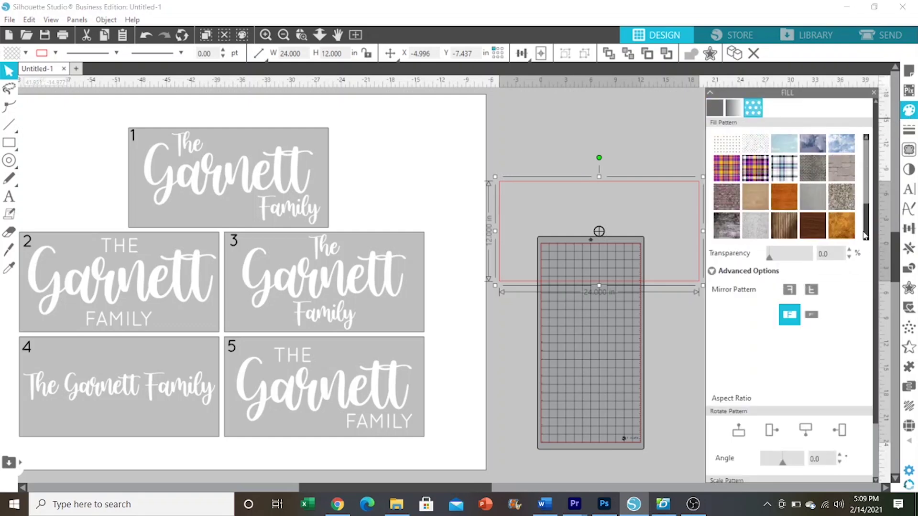
{"action": "left_click", "coordinate": [732, 228]}
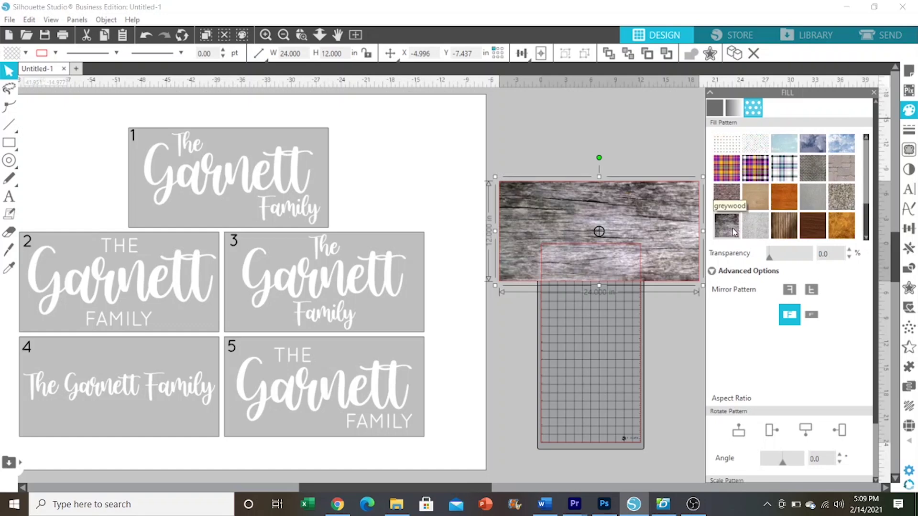
{"action": "left_click", "coordinate": [716, 110]}
{"action": "left_click", "coordinate": [714, 136]}
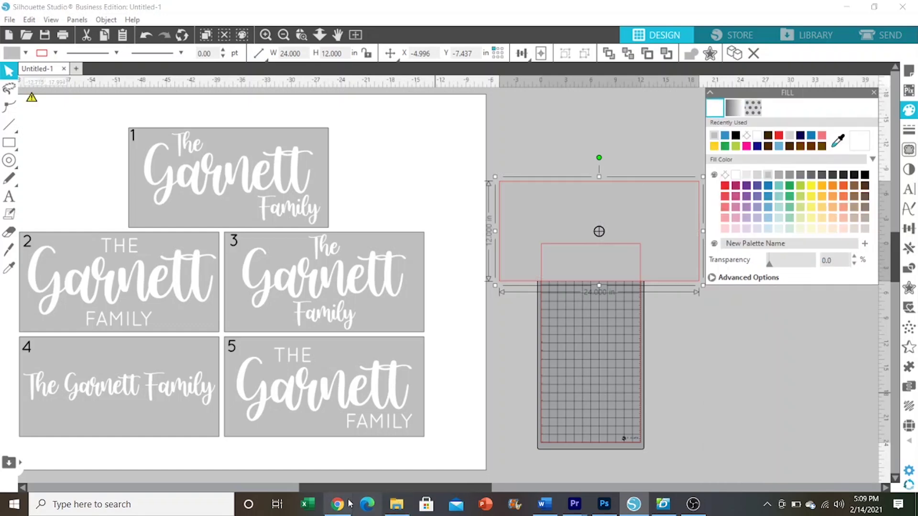
{"action": "left_click", "coordinate": [338, 510]}
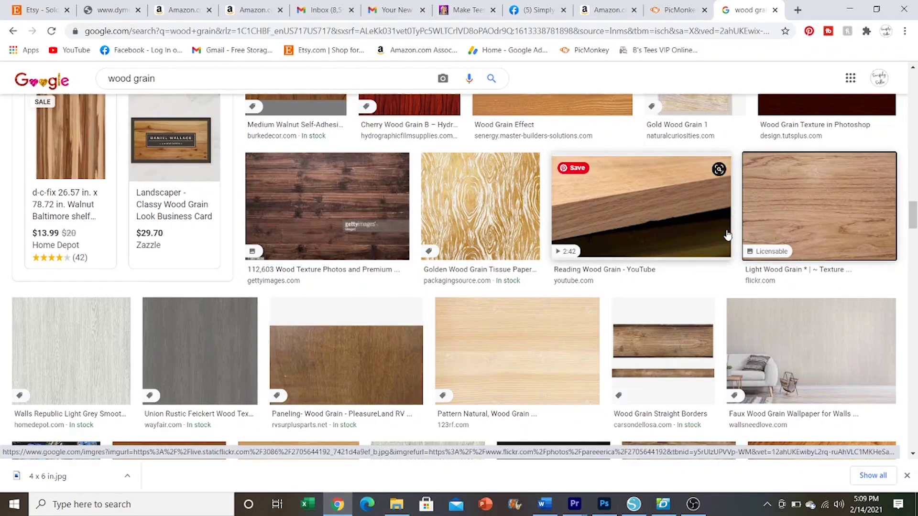
{"action": "right_click", "coordinate": [809, 179]}
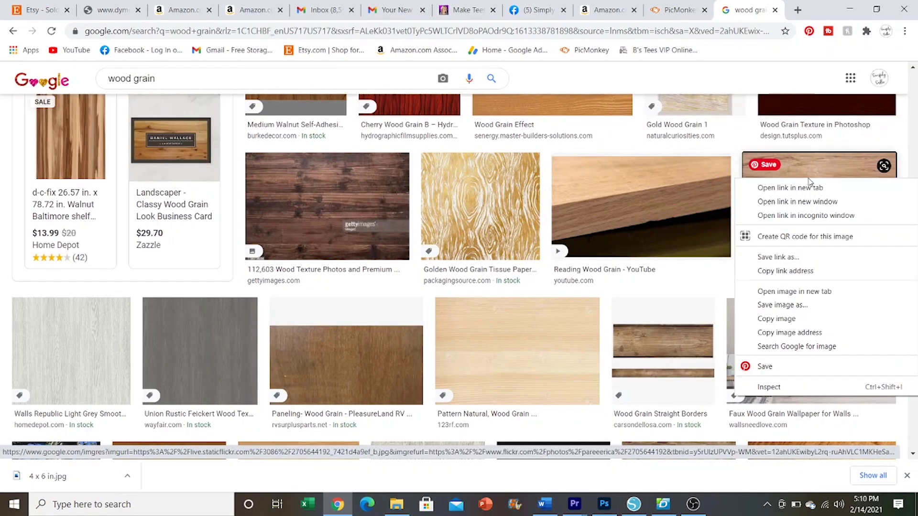
Copy the Light Wood Grain image, paste it into Silhouette and enlarge it over the rectangle.
{"action": "left_click", "coordinate": [789, 319]}
{"action": "left_click", "coordinate": [633, 505]}
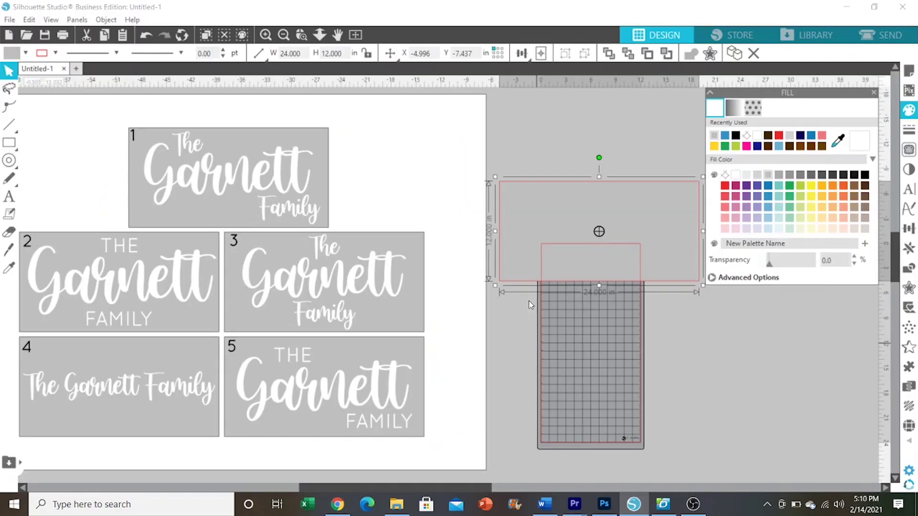
{"action": "left_click", "coordinate": [554, 333]}
{"action": "key", "text": "ctrl+v"}
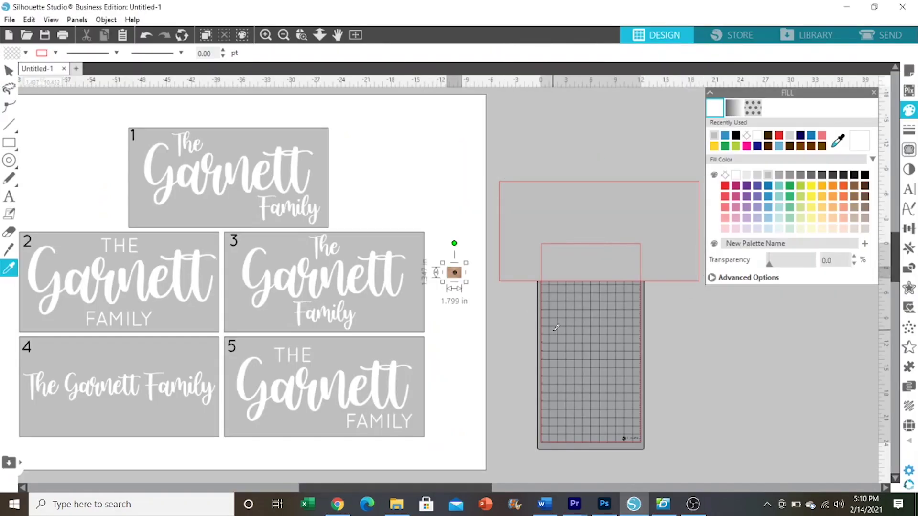
{"action": "left_click_drag", "start_coordinate": [462, 277], "coordinate": [841, 478]}
{"action": "left_click_drag", "start_coordinate": [727, 422], "coordinate": [674, 284]}
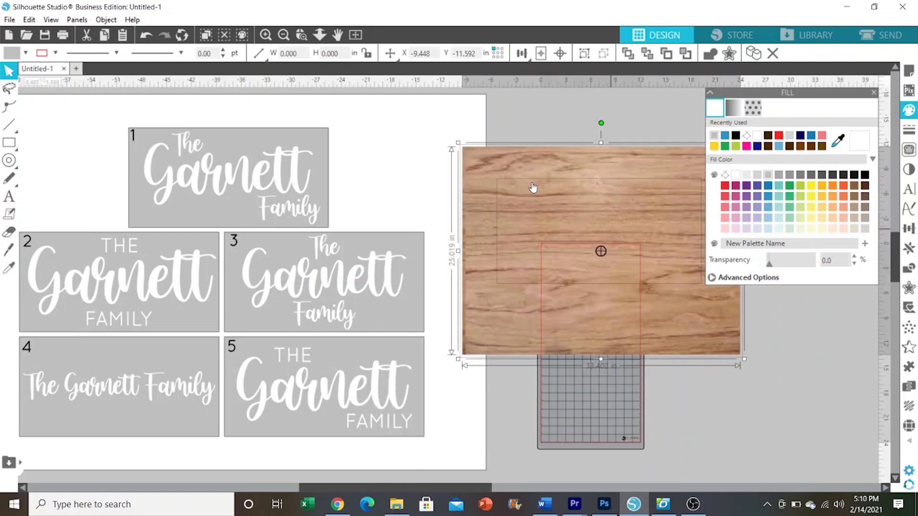
Crop the wood image to the rectangle with Object > Modify > Intersect.
{"action": "left_click", "coordinate": [106, 21]}
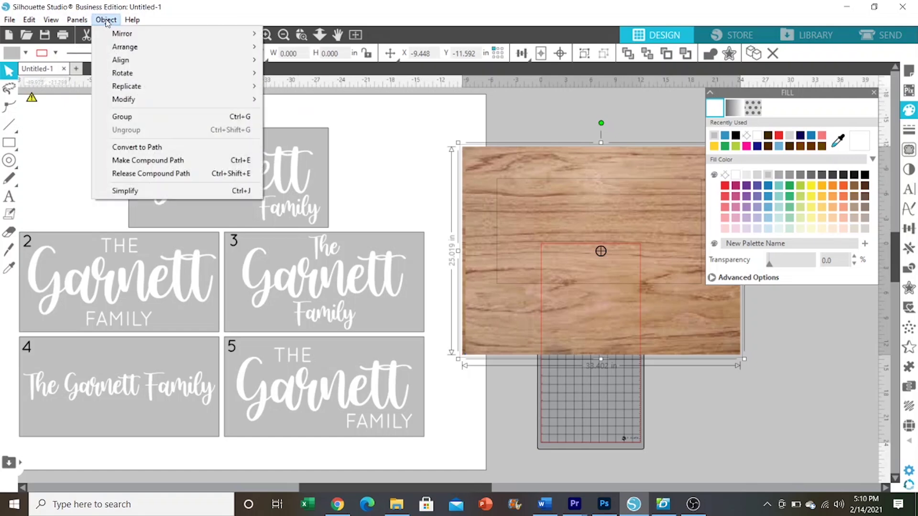
{"action": "mouse_move", "coordinate": [175, 99]}
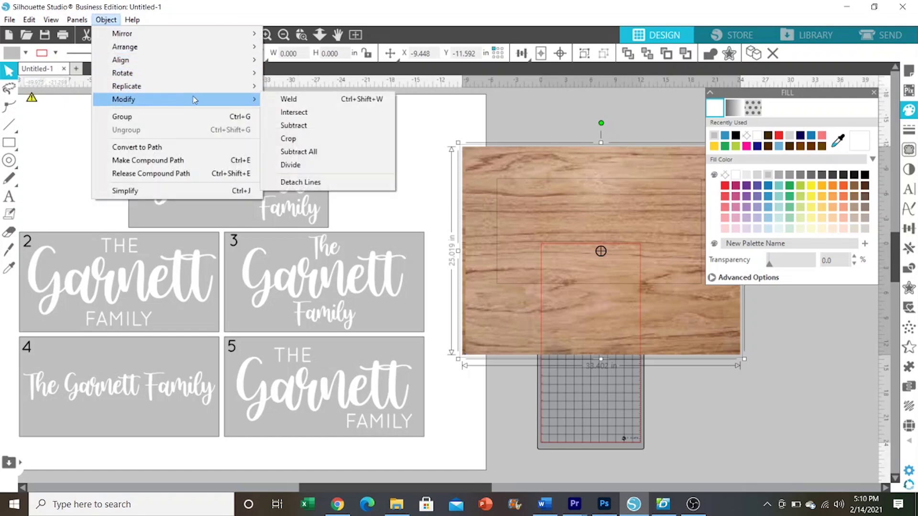
{"action": "left_click", "coordinate": [286, 112]}
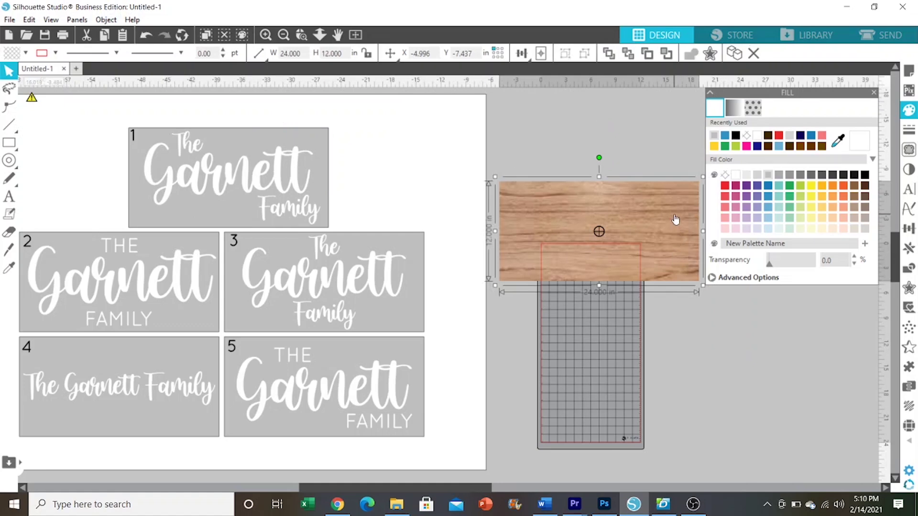
Nudge the wood-grain board into place and scroll to show all five mock-ups.
{"action": "left_click_drag", "start_coordinate": [666, 208], "coordinate": [620, 174]}
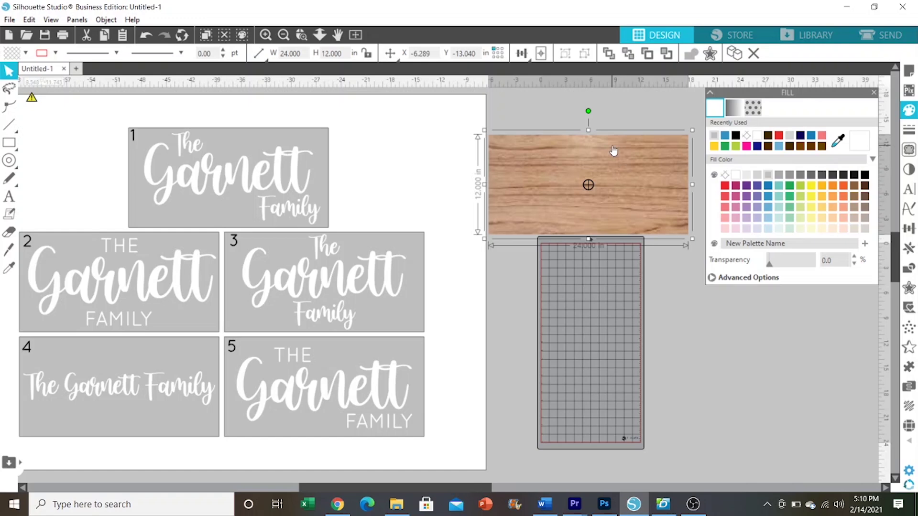
{"action": "left_click_drag", "start_coordinate": [615, 159], "coordinate": [636, 175]}
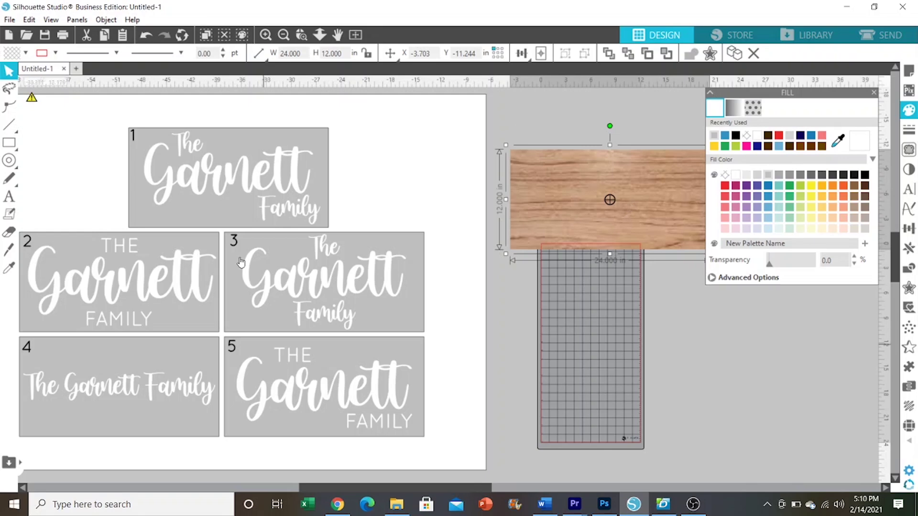
{"action": "left_click_drag", "start_coordinate": [442, 488], "coordinate": [392, 487]}
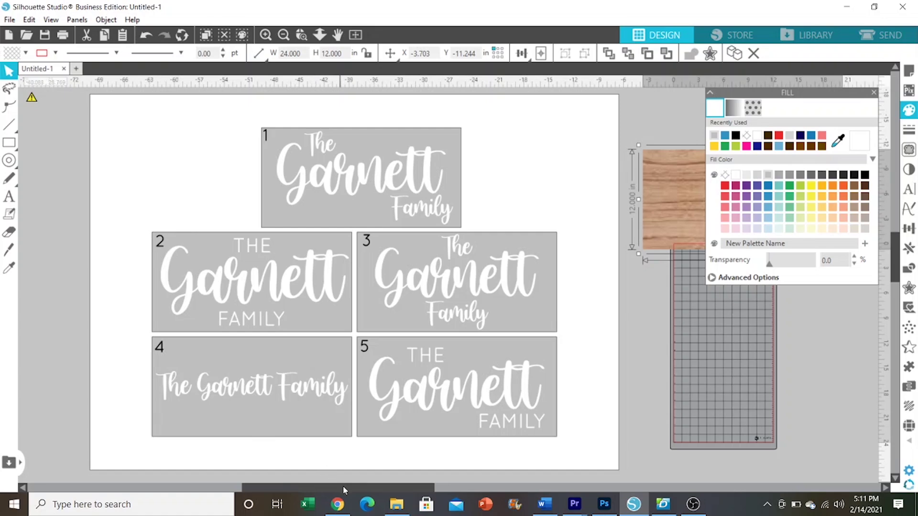
{"action": "left_click_drag", "start_coordinate": [343, 486], "coordinate": [337, 487]}
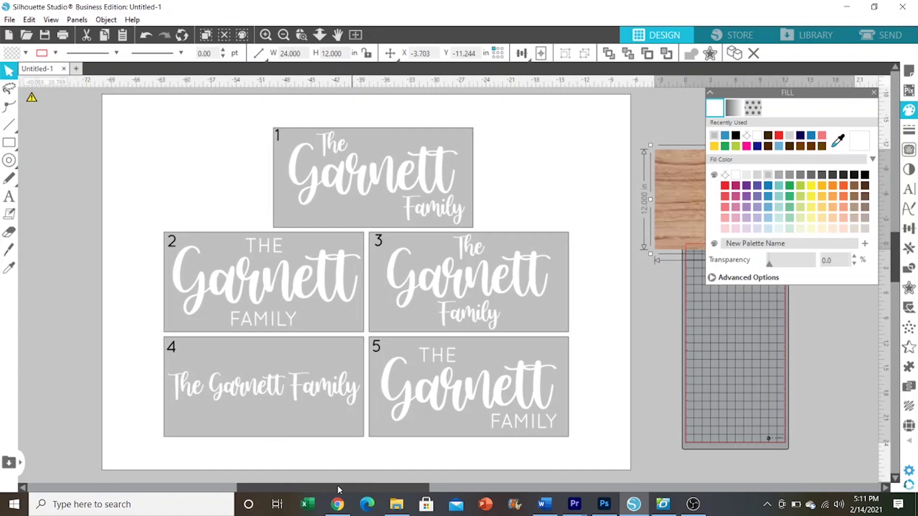
{"action": "left_click", "coordinate": [77, 505]}
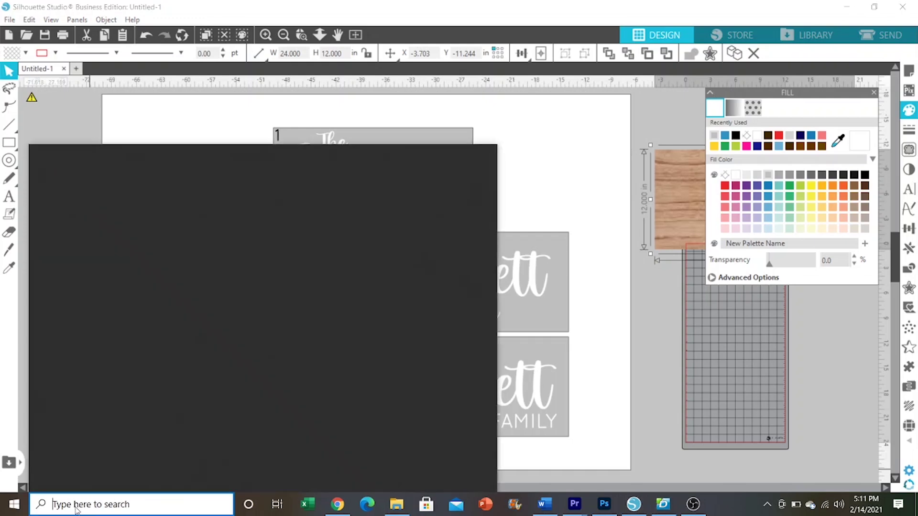
{"action": "type", "text": "snip"}
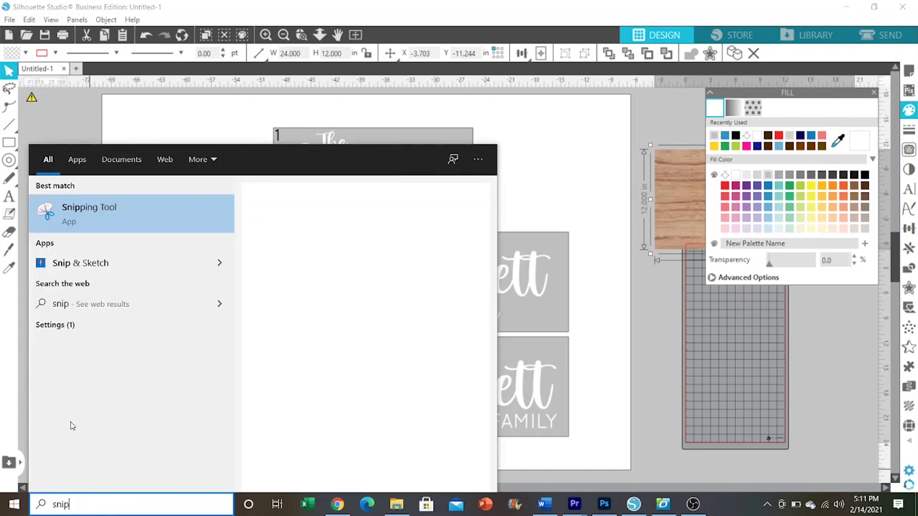
{"action": "left_click", "coordinate": [104, 219]}
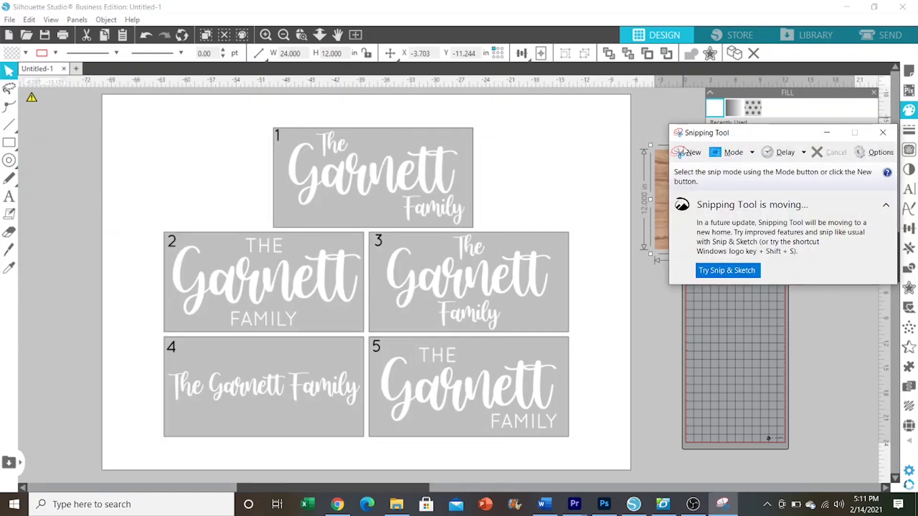
{"action": "left_click", "coordinate": [685, 152]}
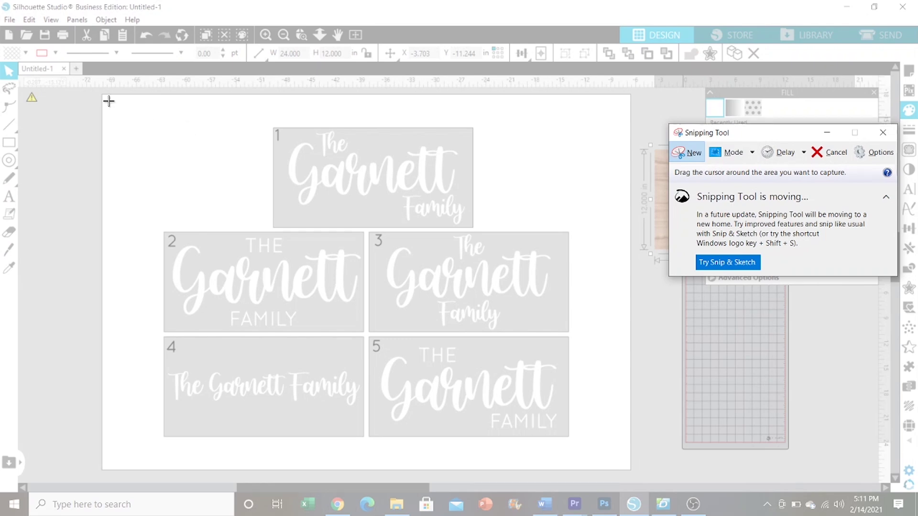
{"action": "left_click_drag", "start_coordinate": [104, 97], "coordinate": [629, 472]}
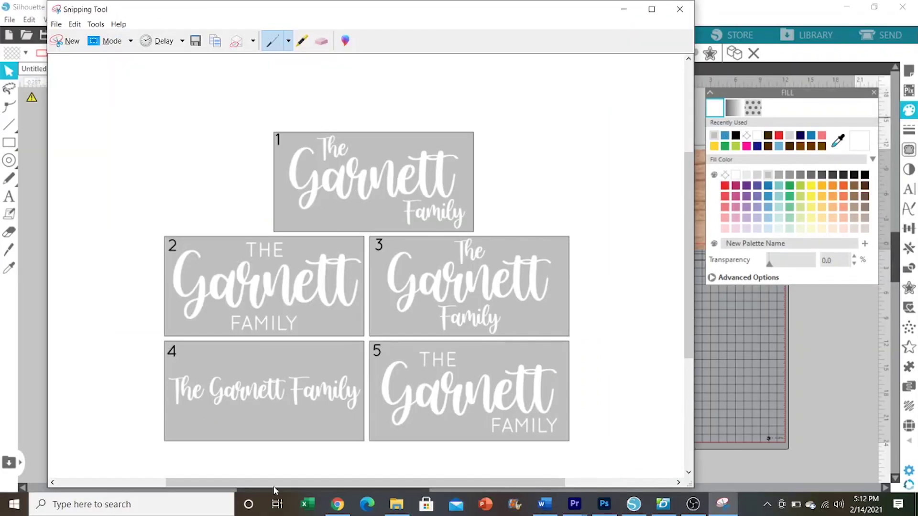
{"action": "left_click", "coordinate": [56, 24]}
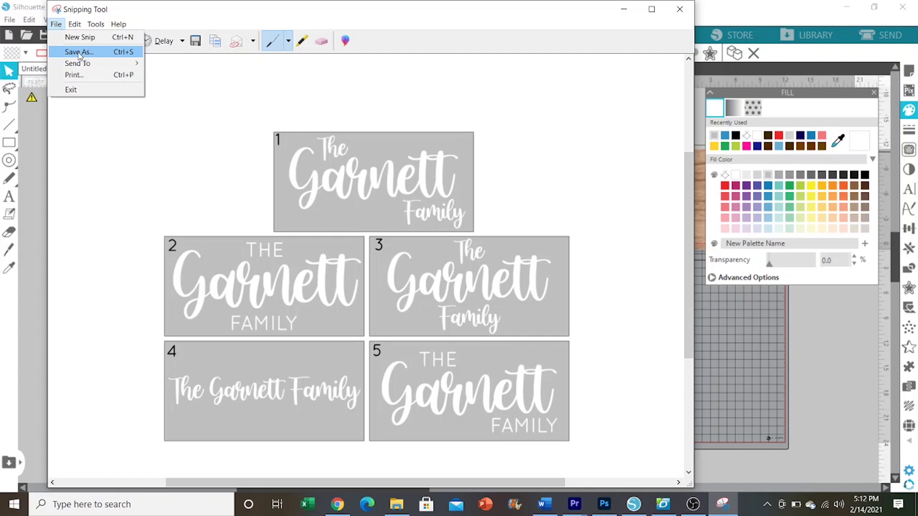
{"action": "left_click", "coordinate": [677, 14]}
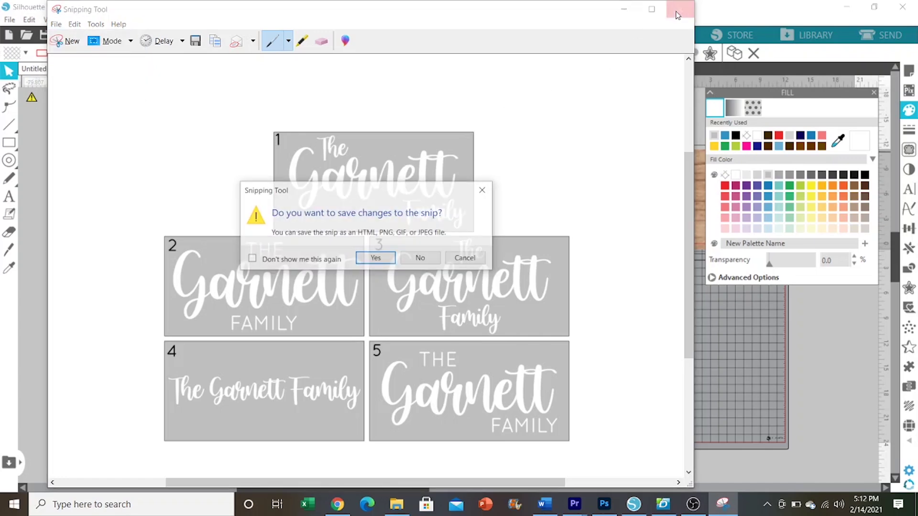
{"action": "left_click", "coordinate": [420, 258]}
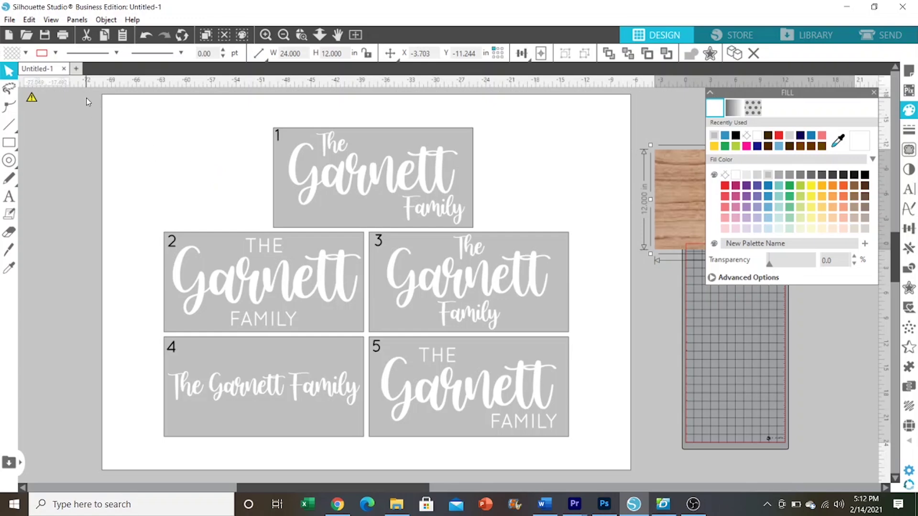
Save the selected mock-ups as JPEG 'sample1' at 2289 x 1627 px, 36 dpi.
{"action": "left_click_drag", "start_coordinate": [87, 101], "coordinate": [624, 474]}
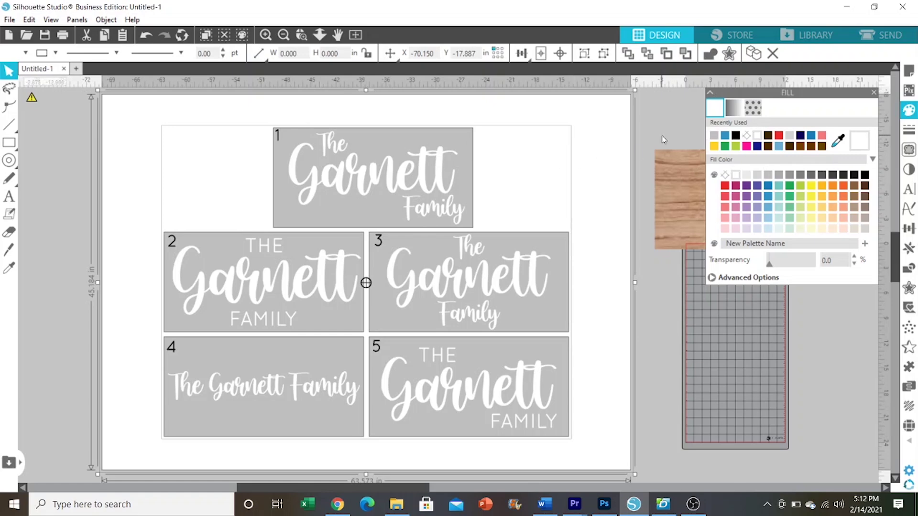
{"action": "left_click", "coordinate": [9, 20]}
{"action": "mouse_move", "coordinate": [80, 145]}
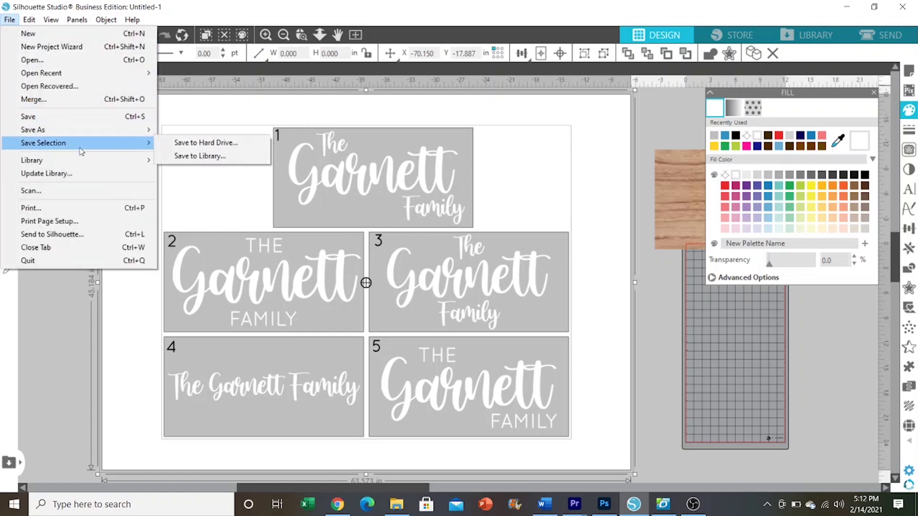
{"action": "left_click", "coordinate": [190, 143]}
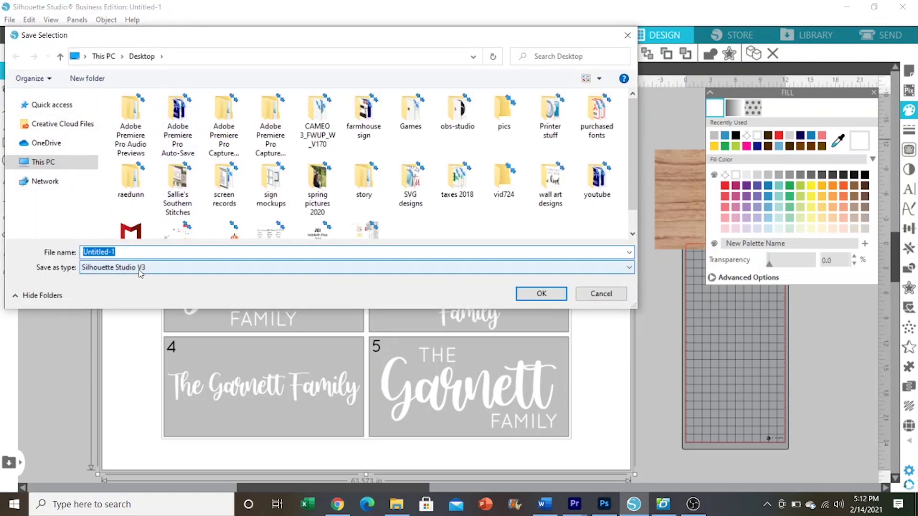
{"action": "type", "text": "sample1"}
{"action": "left_click", "coordinate": [177, 271]}
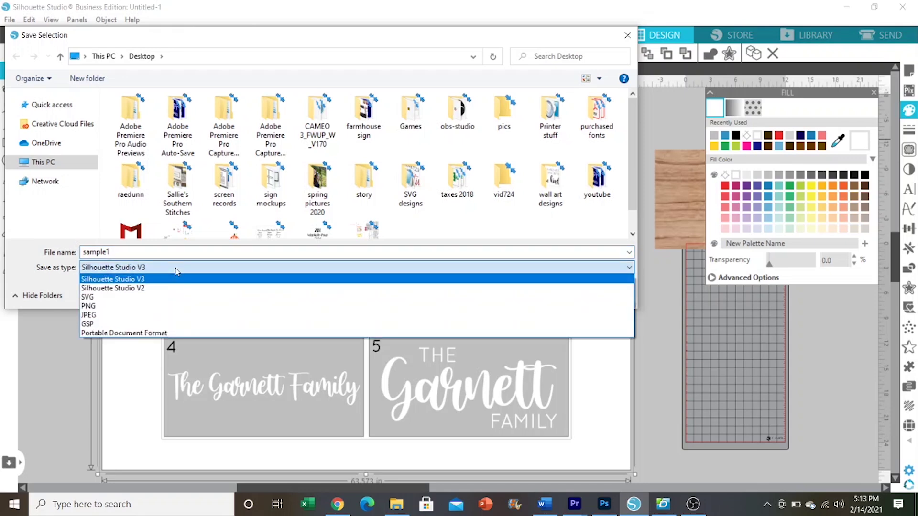
{"action": "left_click", "coordinate": [110, 316]}
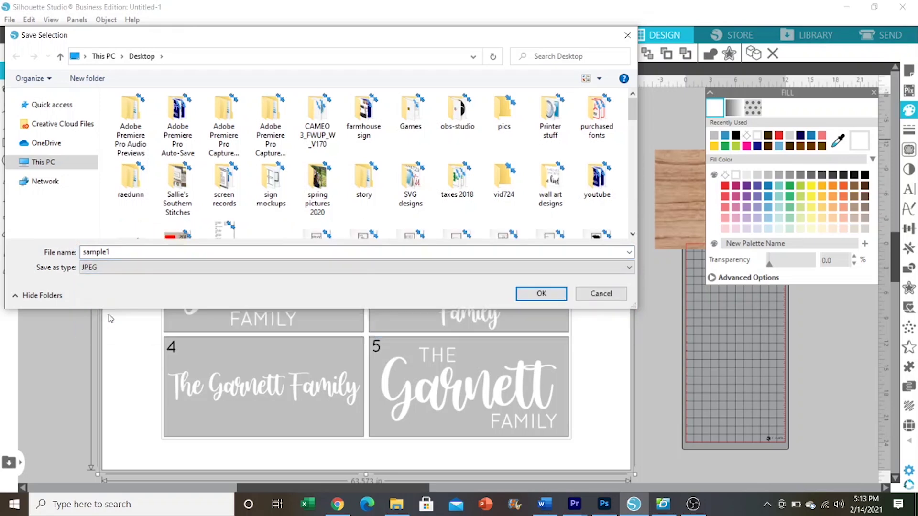
{"action": "left_click", "coordinate": [538, 293]}
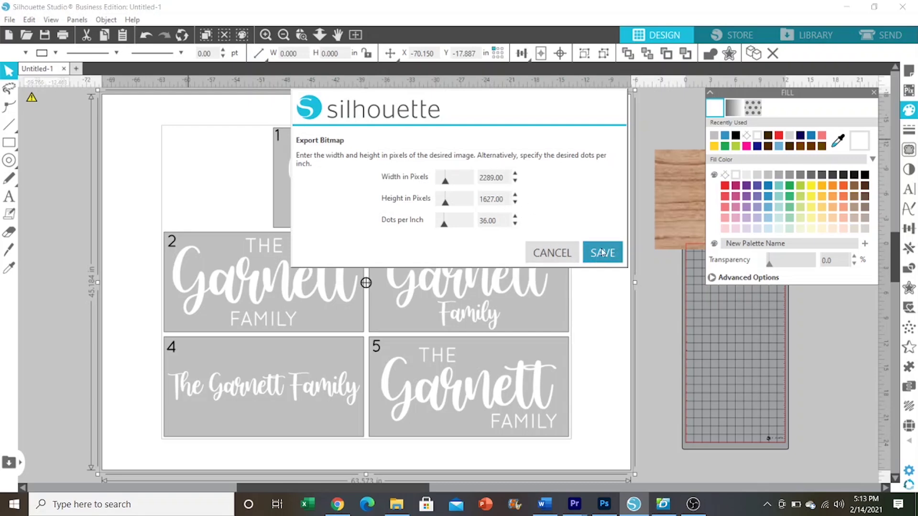
{"action": "left_click", "coordinate": [551, 257]}
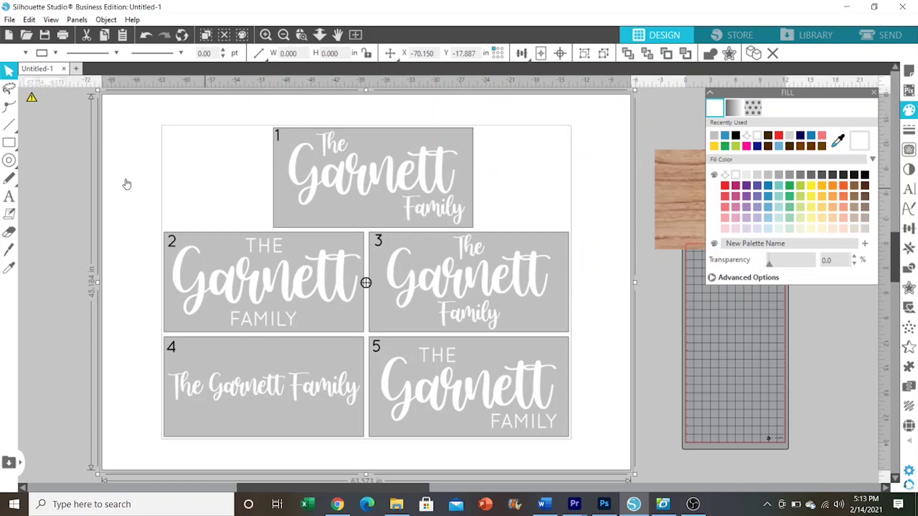
{"action": "left_click", "coordinate": [48, 138]}
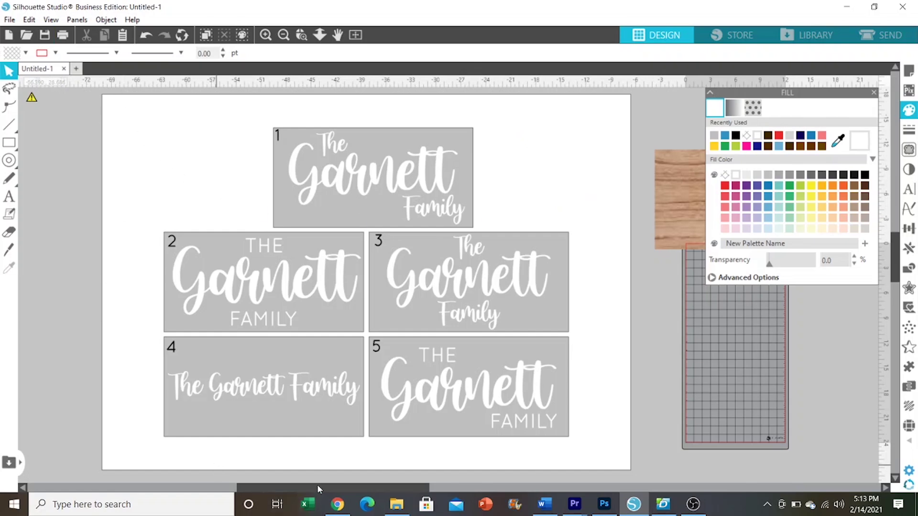
{"action": "left_click_drag", "start_coordinate": [316, 484], "coordinate": [342, 488]}
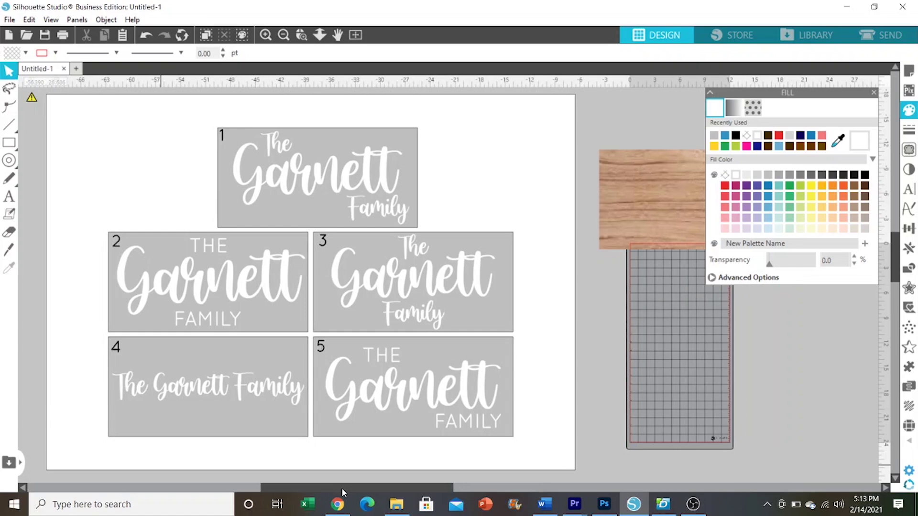